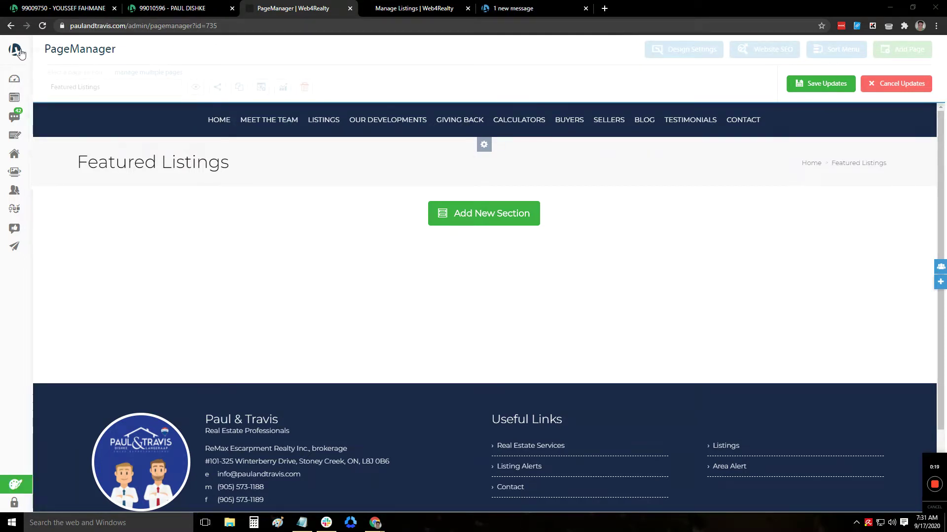
# Step: Add a new section with the 50/50 two-column layout to the Featured Listings page
pyautogui.moveTo(22, 99)
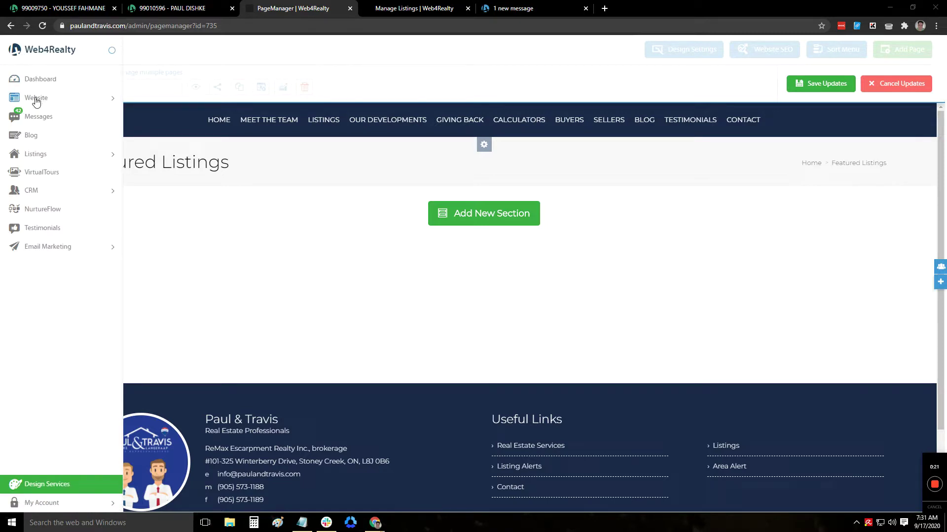
pyautogui.click(36, 99)
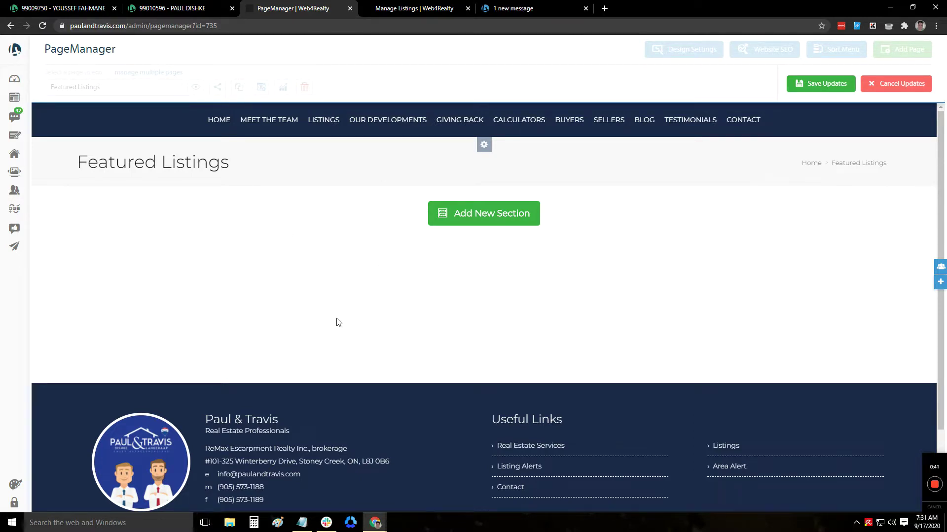
pyautogui.click(482, 222)
pyautogui.scroll(3, 445, 213)
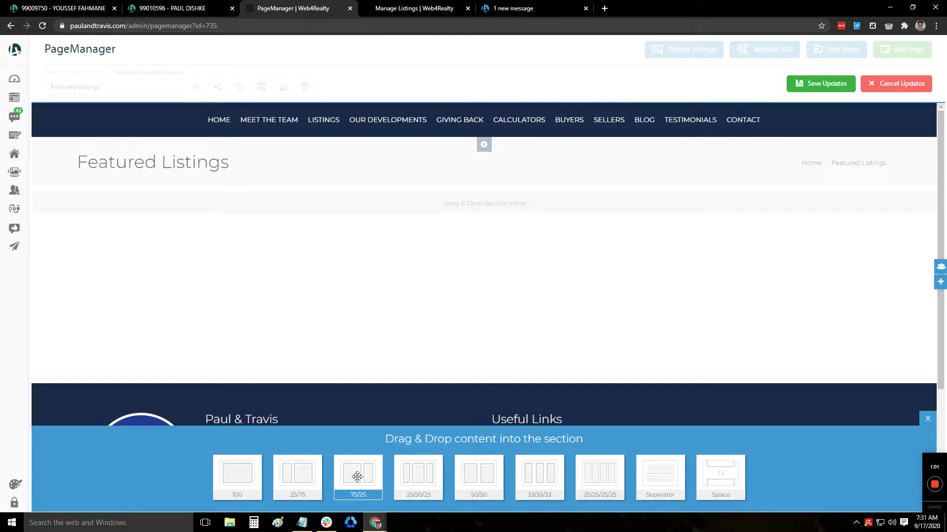
pyautogui.moveTo(479, 475); pyautogui.dragTo(456, 206)
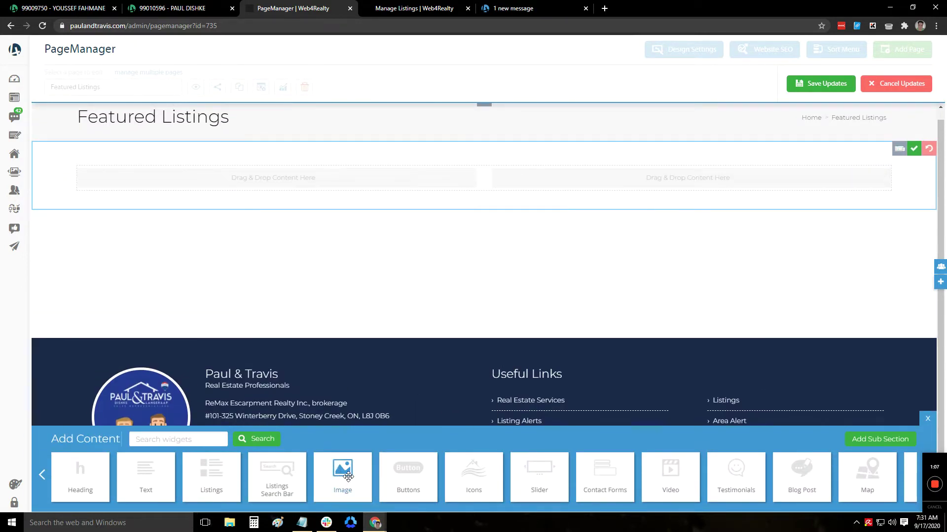
# Step: Drop an Image widget into the left column and upload 276273-1-o.jpg from Downloads
pyautogui.moveTo(348, 480); pyautogui.dragTo(325, 185)
pyautogui.click(481, 184)
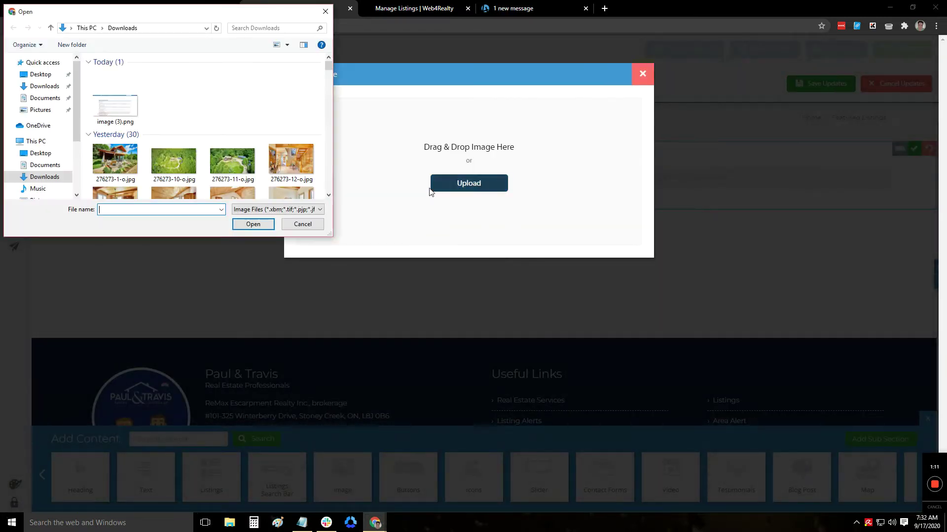
pyautogui.click(137, 163)
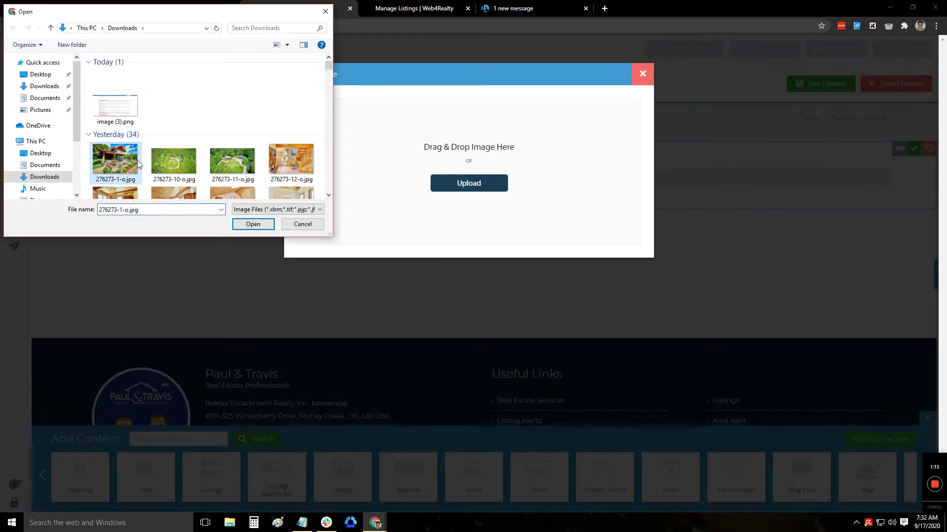
pyautogui.click(254, 225)
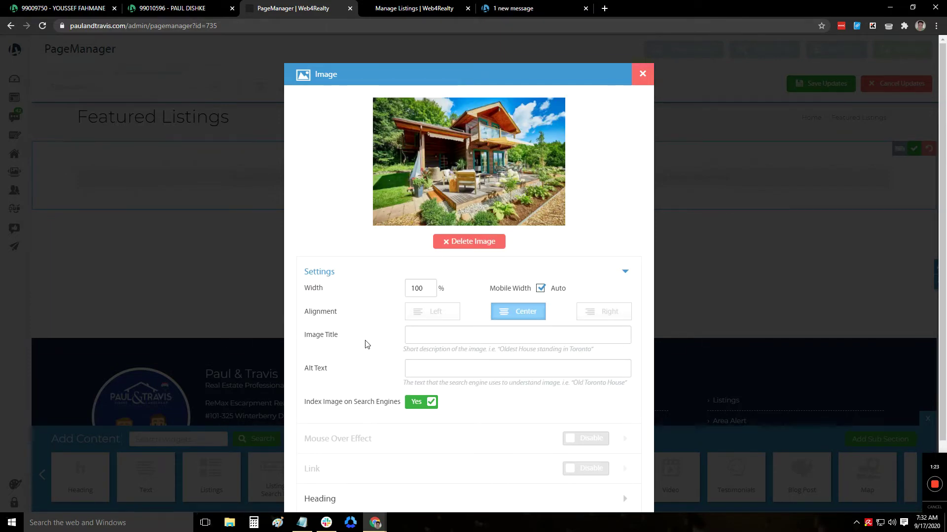
pyautogui.click(424, 336)
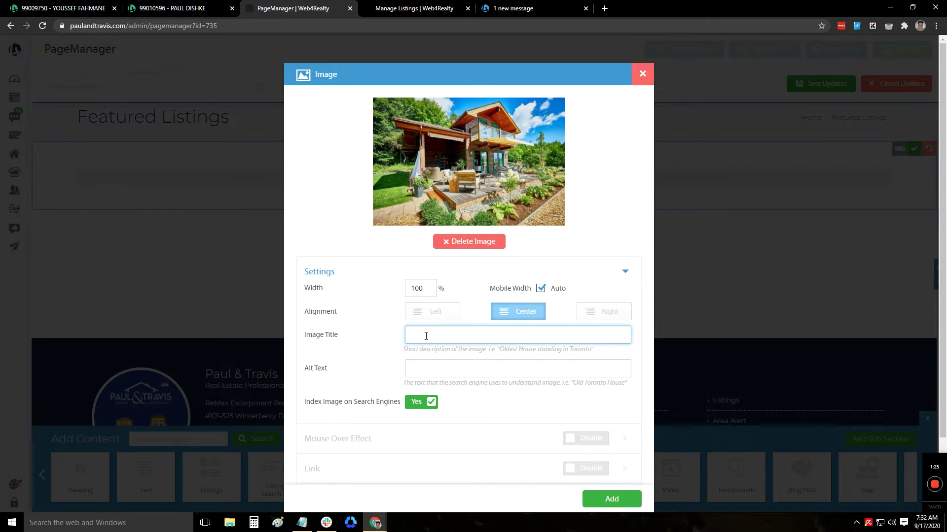
# Step: Enter 'Featured Property' as the image title and copy it into the Alt Text field
pyautogui.write('Featured L')
pyautogui.write('roperty')
pyautogui.hotkey('ctrl', 'a')
pyautogui.hotkey('ctrl', 'c')
pyautogui.click(441, 370)
pyautogui.hotkey('ctrl', 'v')
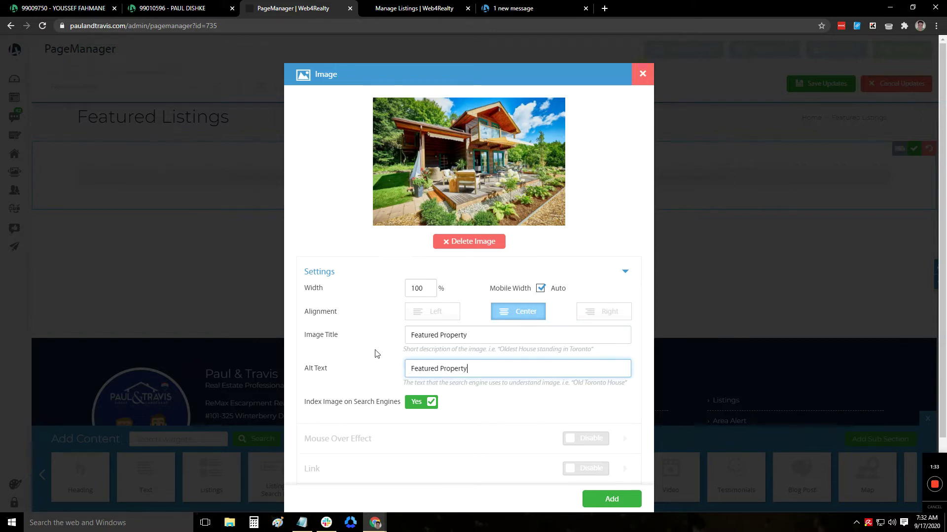
# Step: Switch the photo's Link option on, then back off again
pyautogui.scroll(-2, 376, 354)
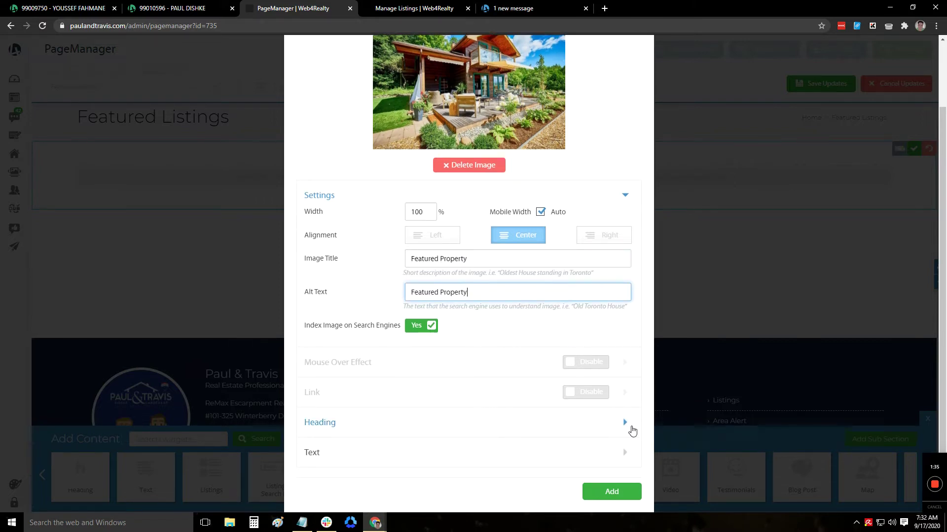
pyautogui.click(591, 394)
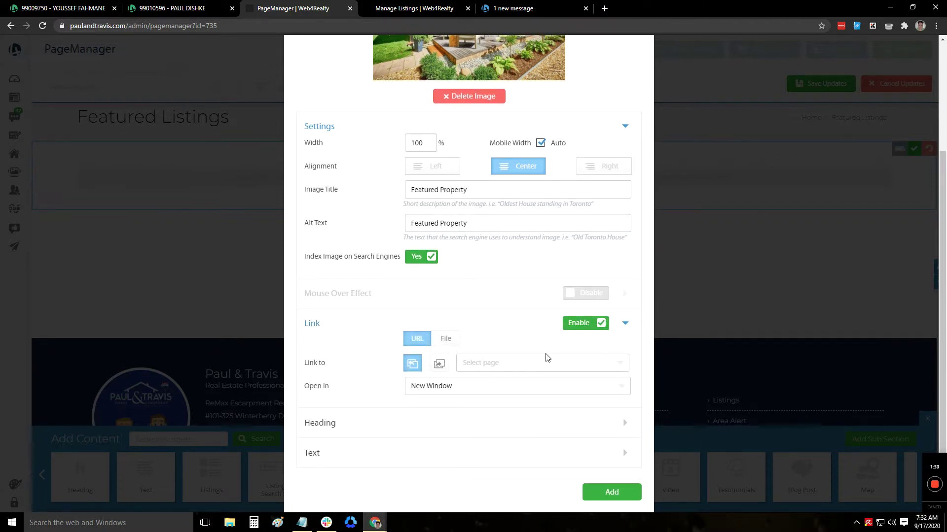
pyautogui.click(599, 323)
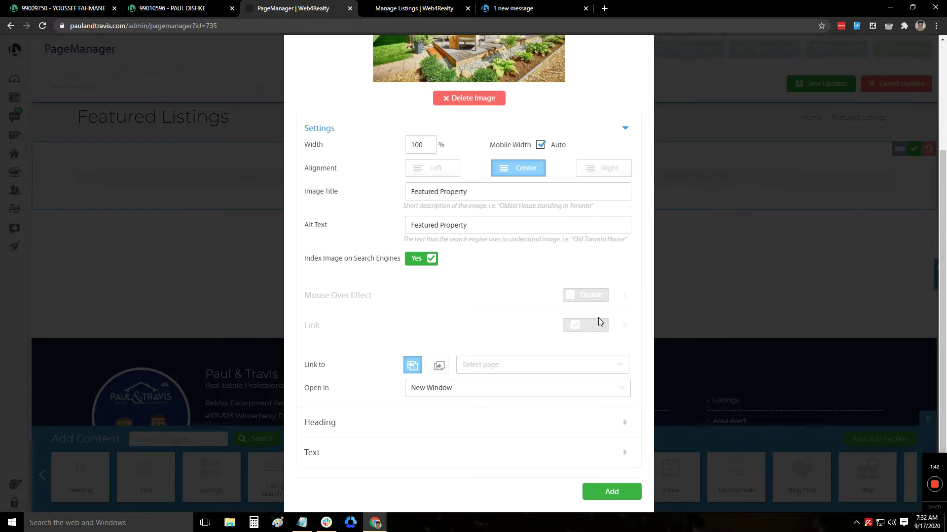
pyautogui.click(623, 423)
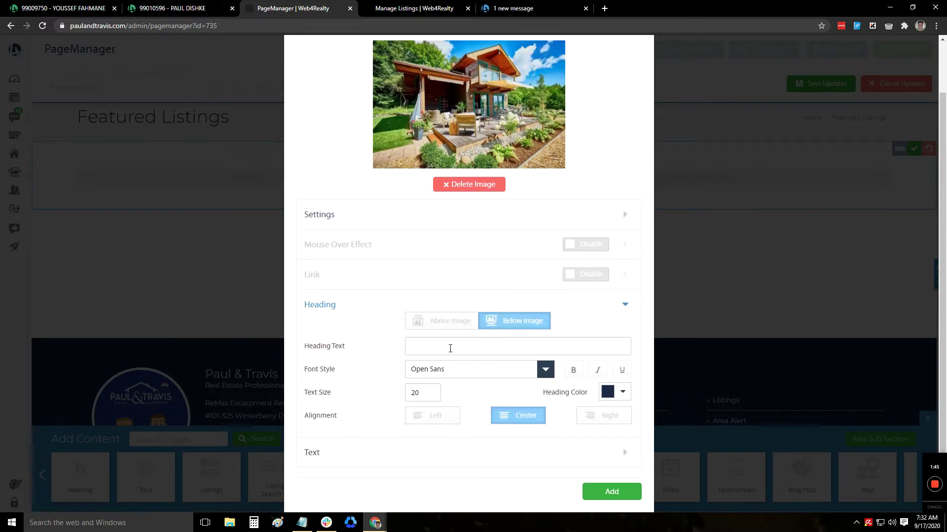
# Step: Set the photo's heading text to 'Featured Property'
pyautogui.click(450, 346)
pyautogui.write('Featured Property')
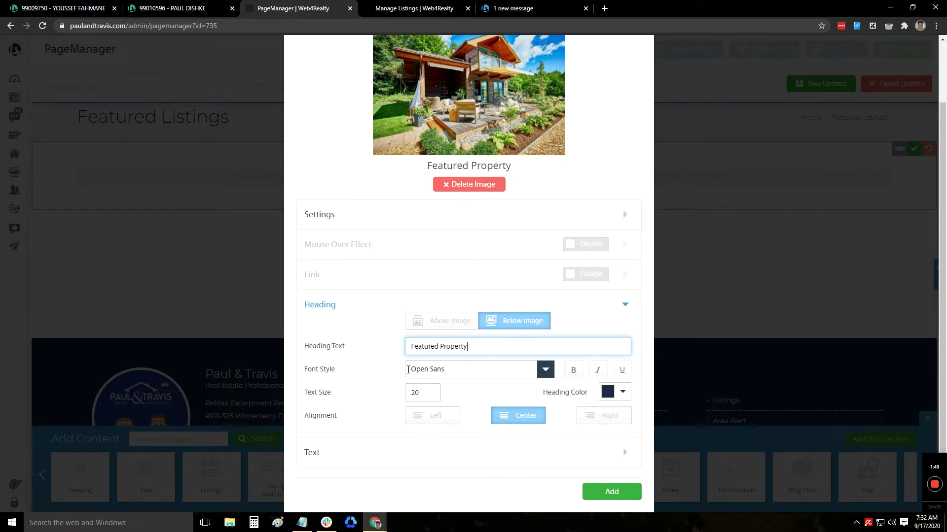
pyautogui.click(595, 455)
# Step: Set the caption sub text to 'MLS number here' and add the captioned photo to the page
pyautogui.click(457, 380)
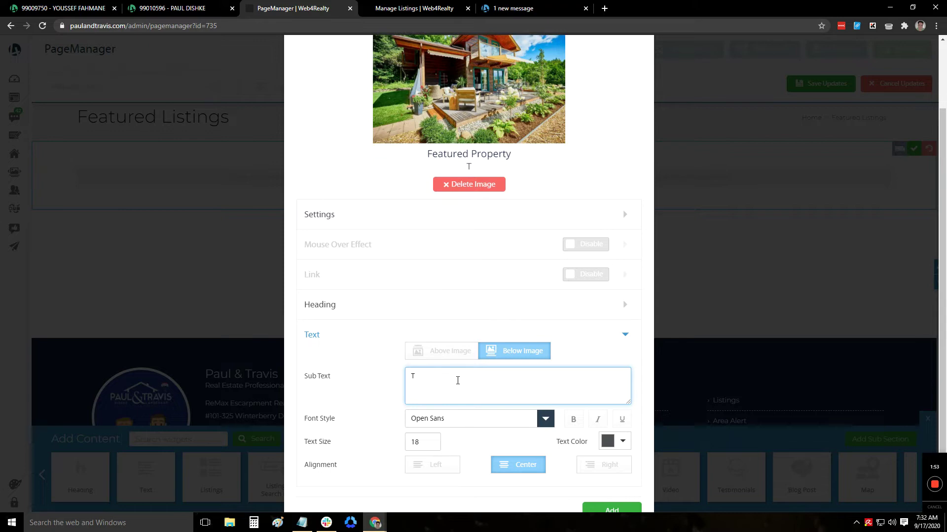
pyautogui.write('Type in the')
pyautogui.hotkey('ctrl', 'a')
pyautogui.write('MLS number here')
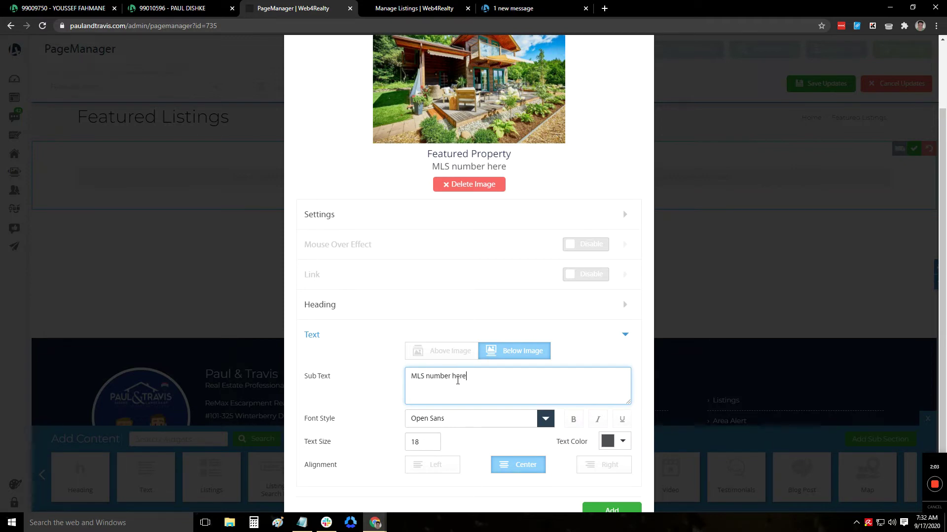
pyautogui.press('Return')
pyautogui.write('ddress')
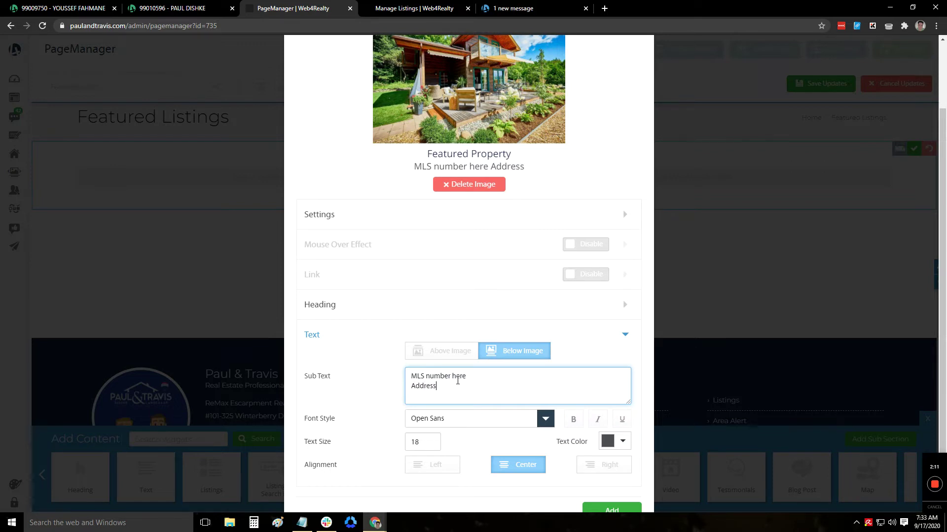
pyautogui.doubleClick(458, 381)
pyautogui.press('BackSpace')
pyautogui.click(456, 377)
pyautogui.scroll(-1, 578, 484)
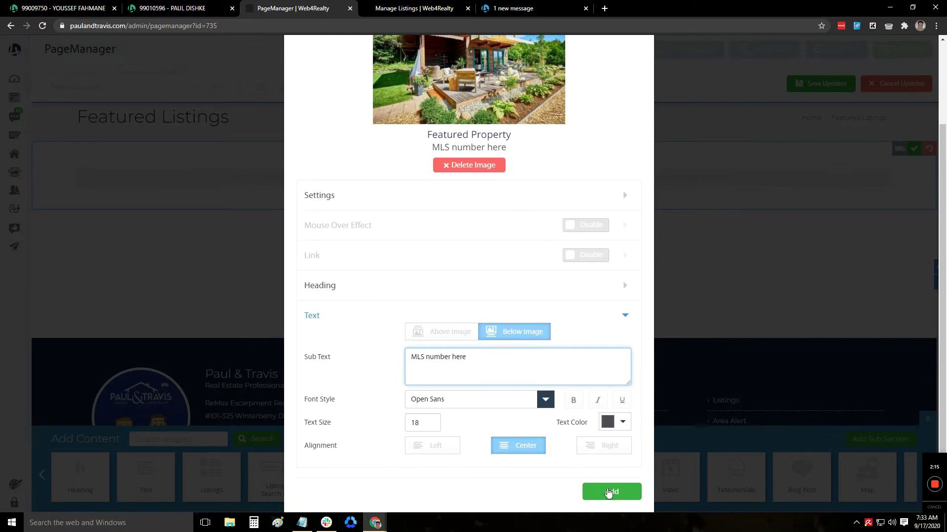
pyautogui.click(611, 493)
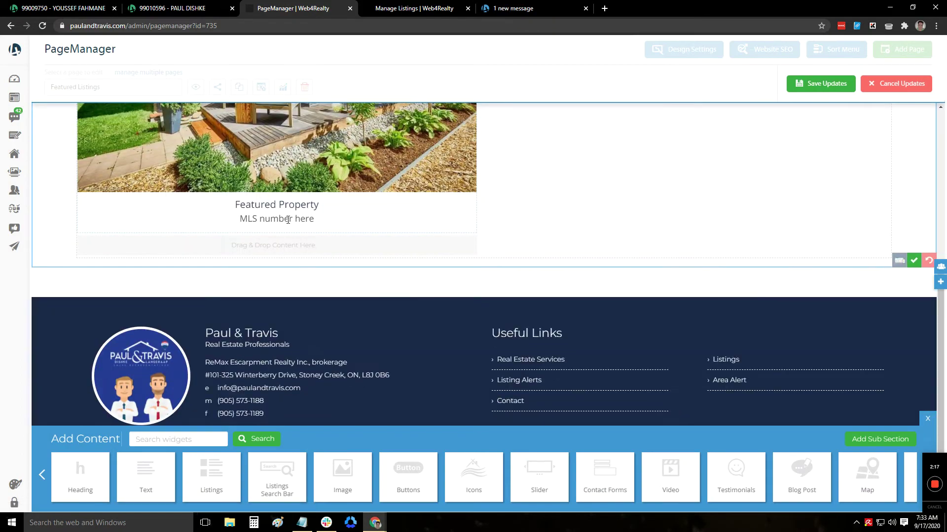
# Step: Add a Text block to the right column beside the photo and finish editing the section
pyautogui.scroll(5, 363, 266)
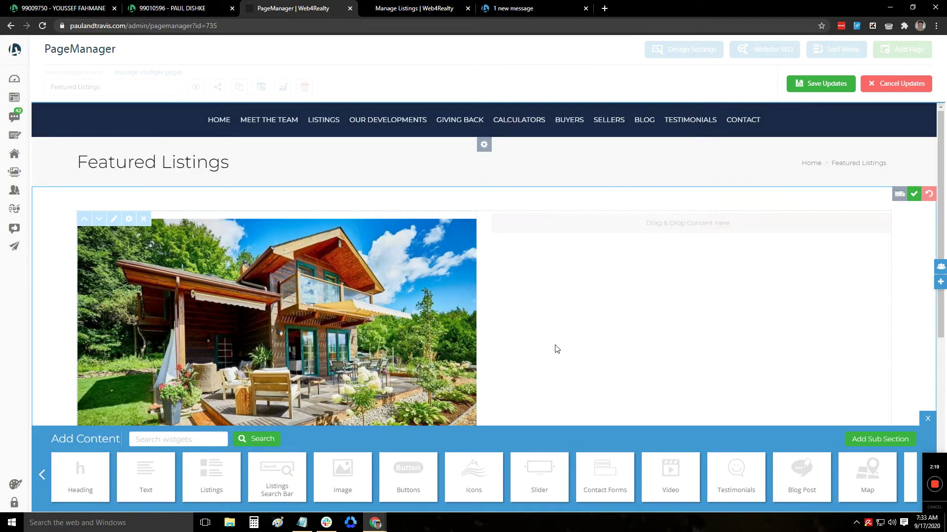
pyautogui.moveTo(147, 475); pyautogui.dragTo(683, 216)
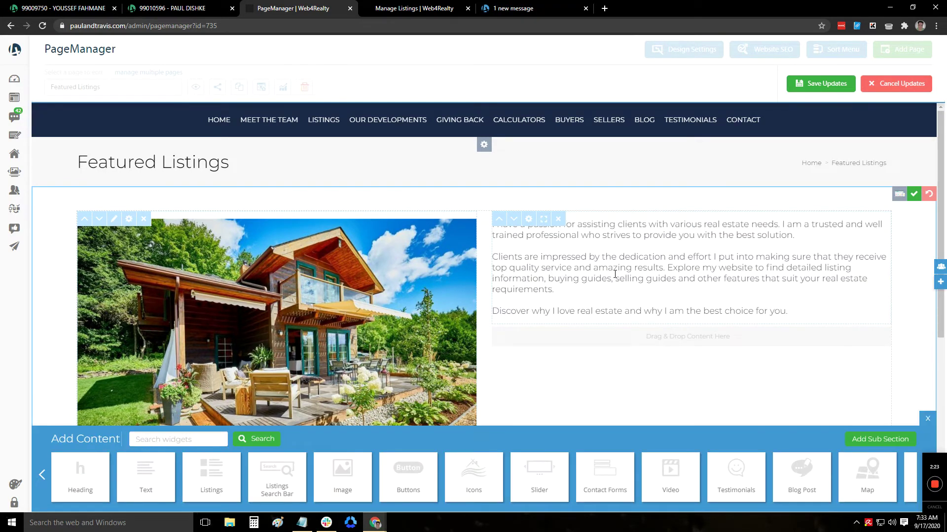
pyautogui.click(913, 194)
pyautogui.scroll(-3, 640, 259)
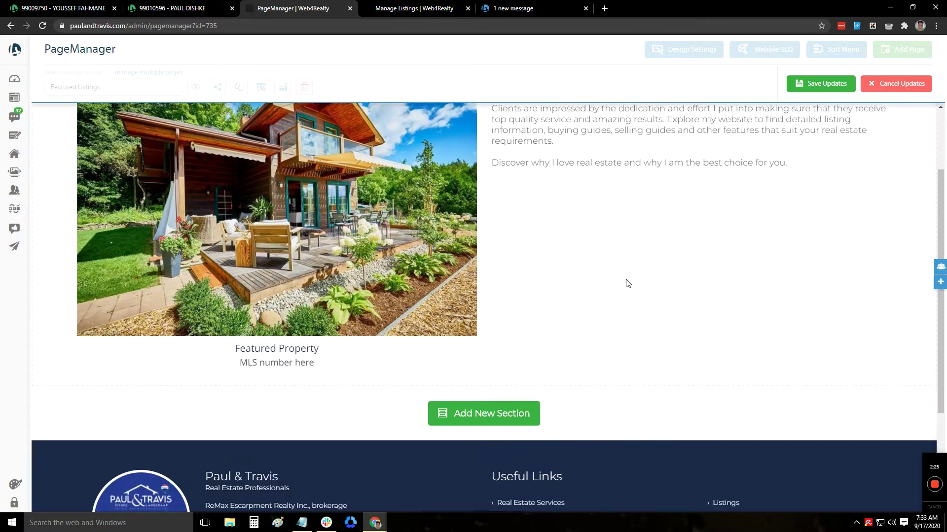
pyautogui.scroll(1, 688, 266)
pyautogui.scroll(2, 679, 241)
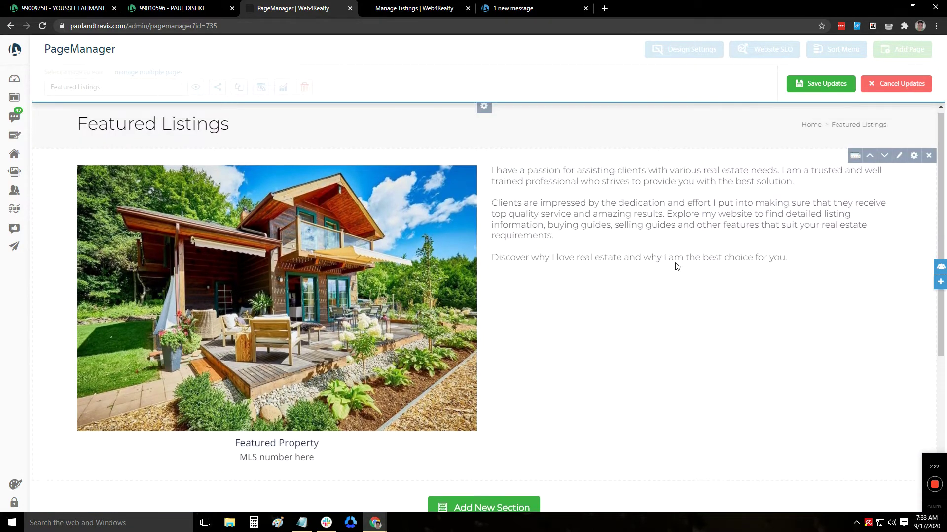
pyautogui.scroll(-3, 668, 256)
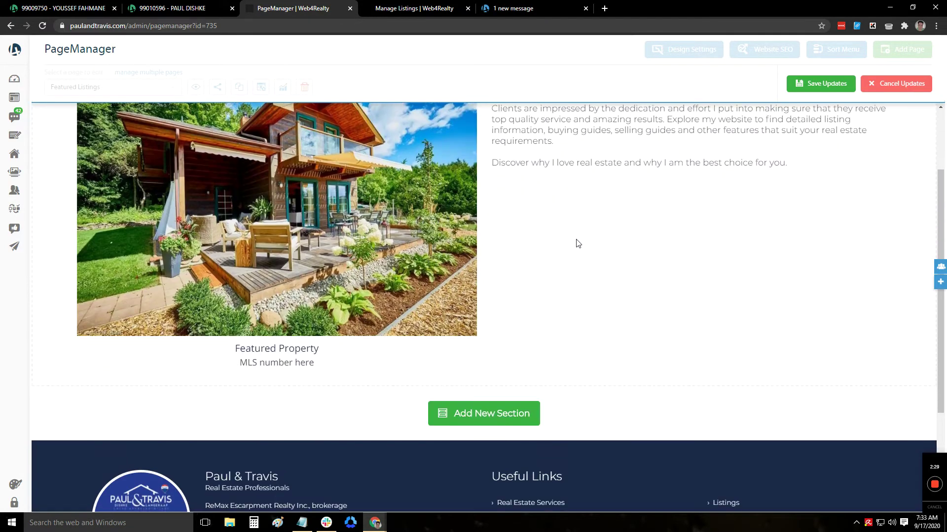
pyautogui.scroll(1, 457, 248)
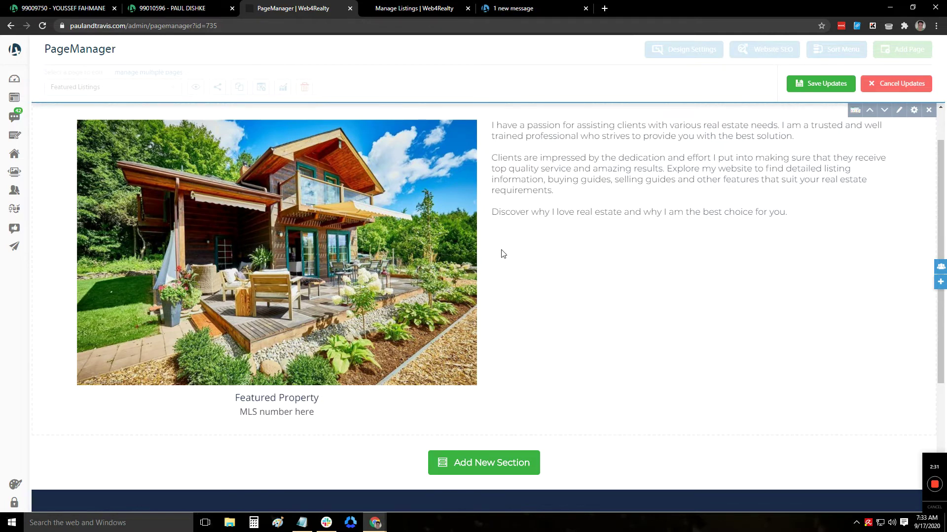
pyautogui.scroll(2, 777, 302)
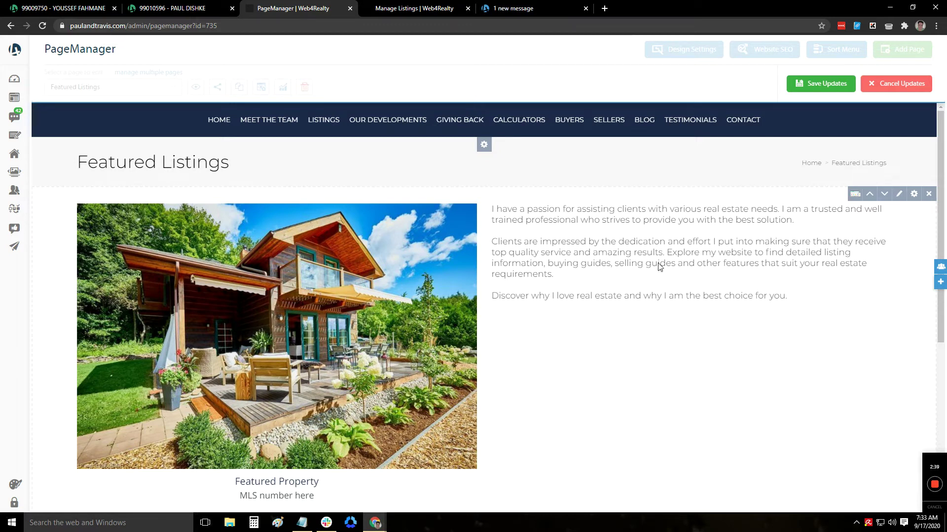
pyautogui.click(899, 194)
# Step: Add an even two-column sub-section under the description text, discarding a misplaced image block
pyautogui.moveTo(315, 495); pyautogui.dragTo(471, 340)
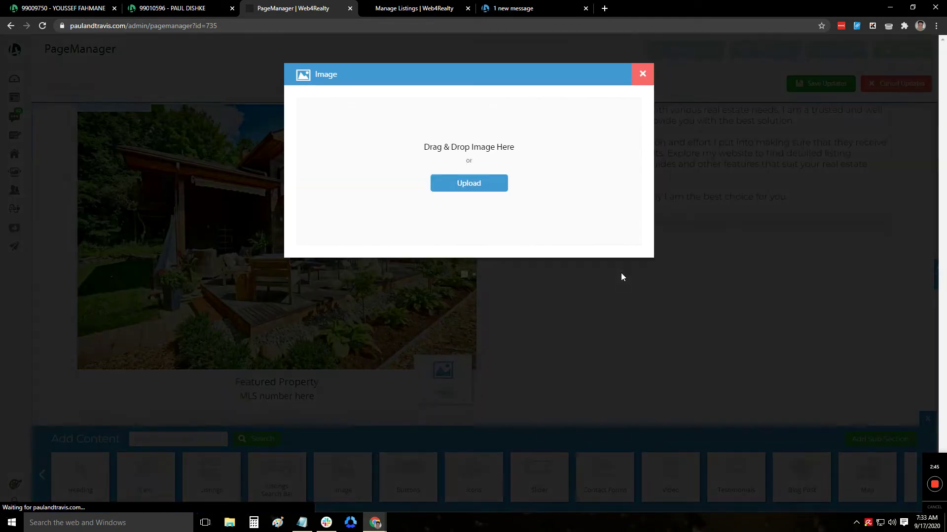
pyautogui.click(643, 72)
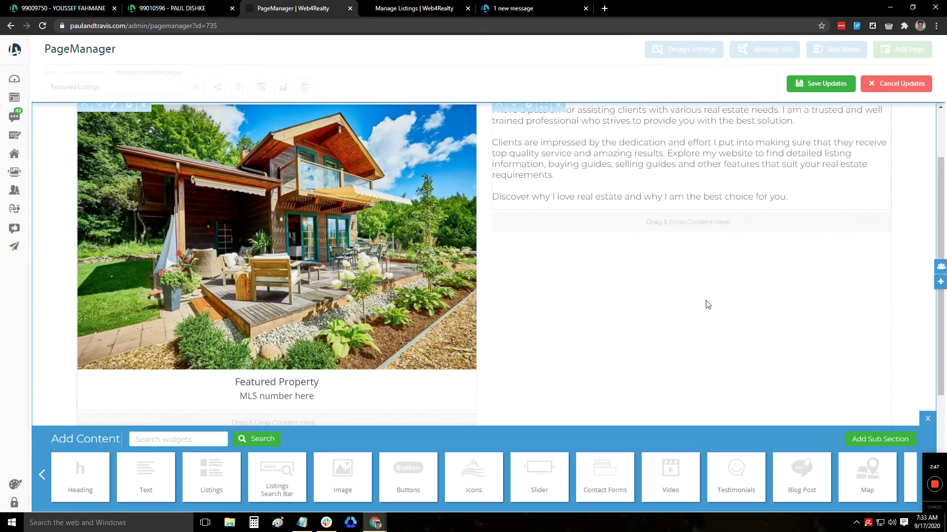
pyautogui.click(875, 449)
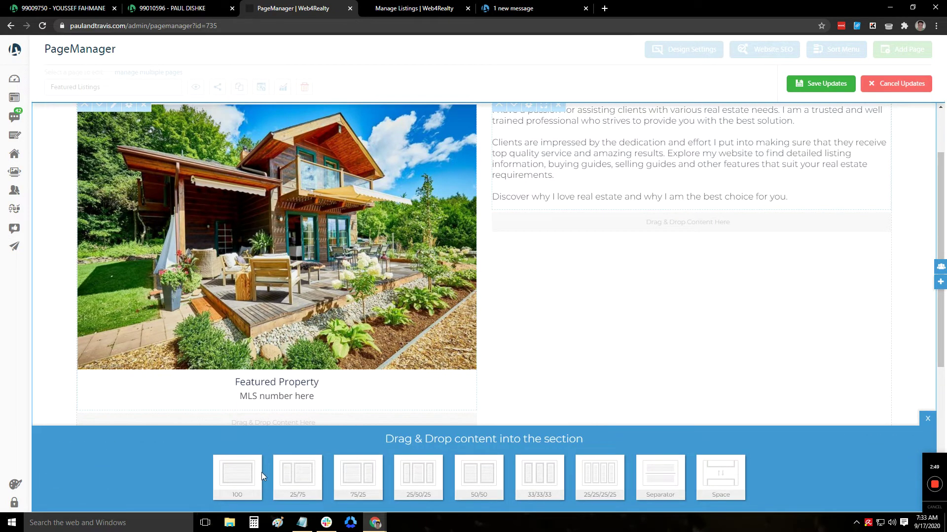
pyautogui.moveTo(479, 474); pyautogui.dragTo(672, 214)
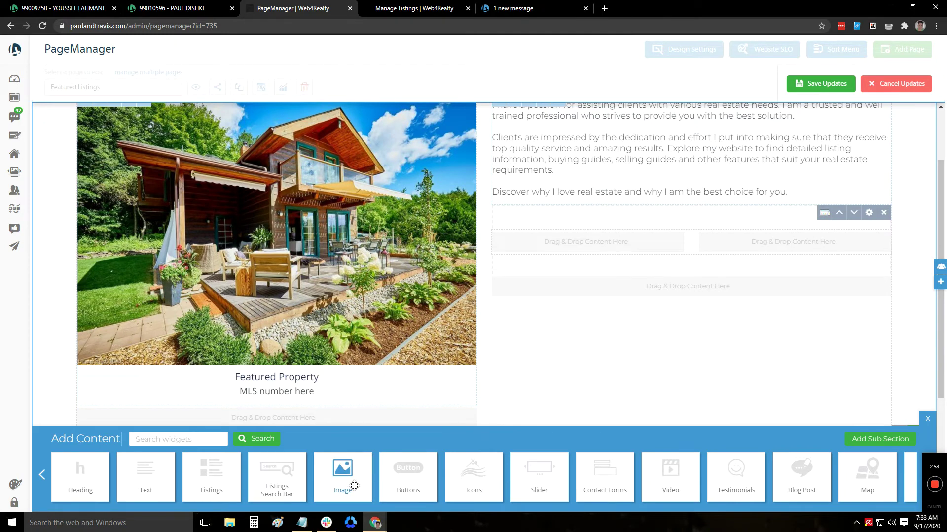
# Step: Add an image below the main photo with the chalet photo 276273-7-o.jpg
pyautogui.moveTo(345, 480); pyautogui.dragTo(571, 242)
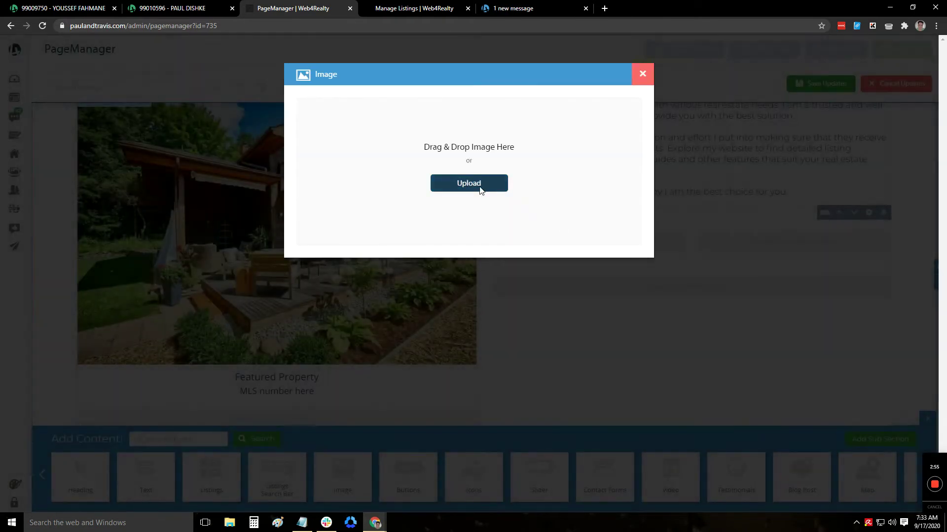
pyautogui.click(481, 187)
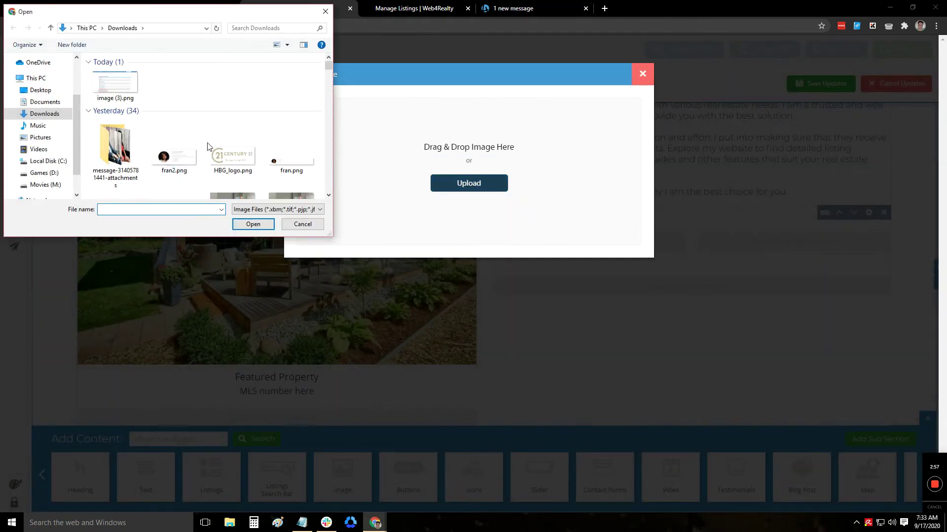
pyautogui.scroll(-8, 207, 132)
pyautogui.scroll(-2, 207, 132)
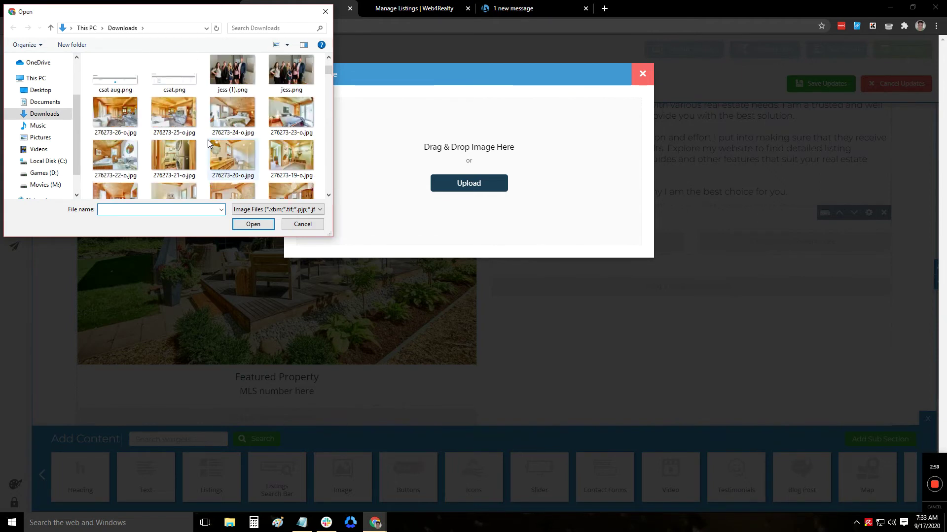
pyautogui.scroll(-2, 186, 162)
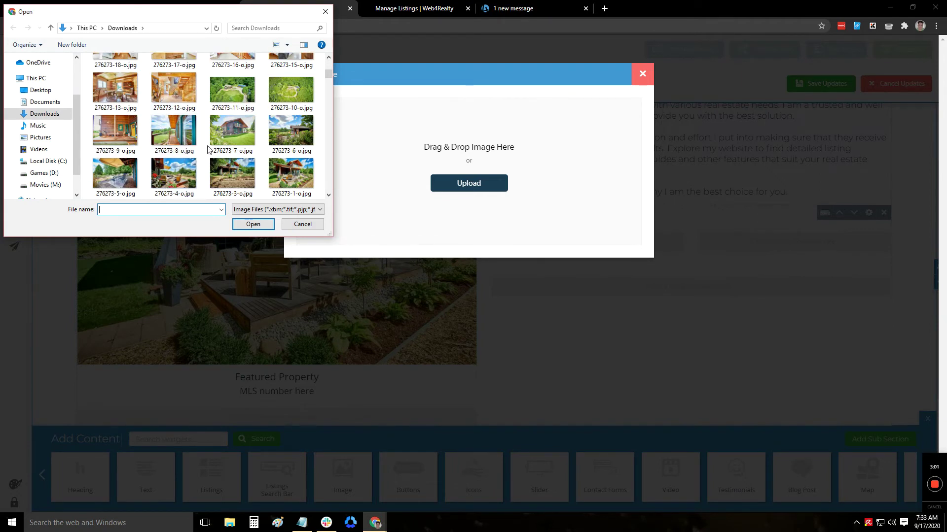
pyautogui.click(231, 132)
pyautogui.click(253, 225)
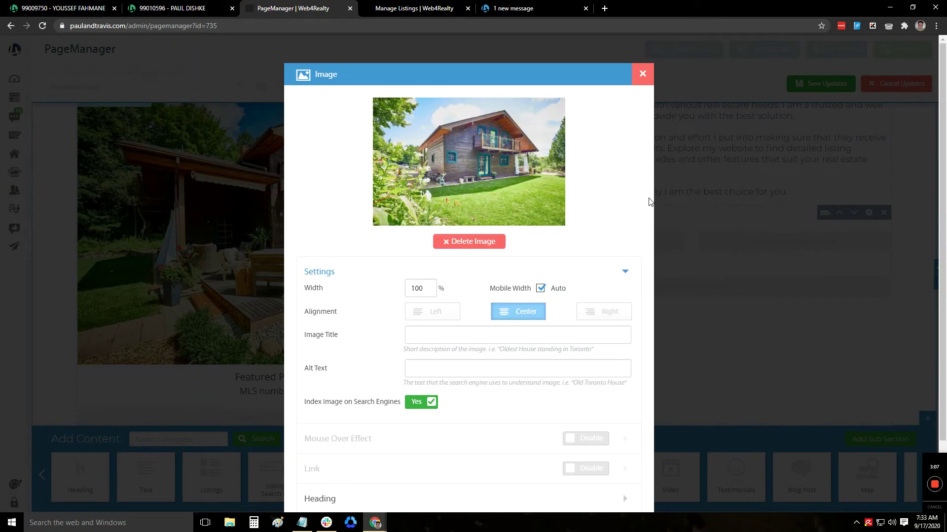
pyautogui.scroll(-2, 596, 358)
pyautogui.click(611, 492)
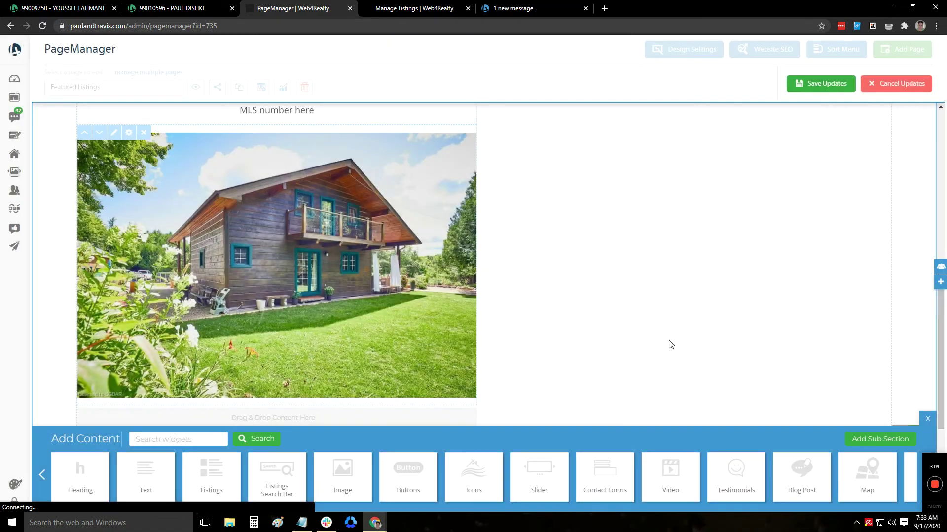
# Step: Remove the chalet photo block from under the main photo
pyautogui.scroll(2, 668, 320)
pyautogui.scroll(6, 668, 292)
pyautogui.scroll(-5, 592, 256)
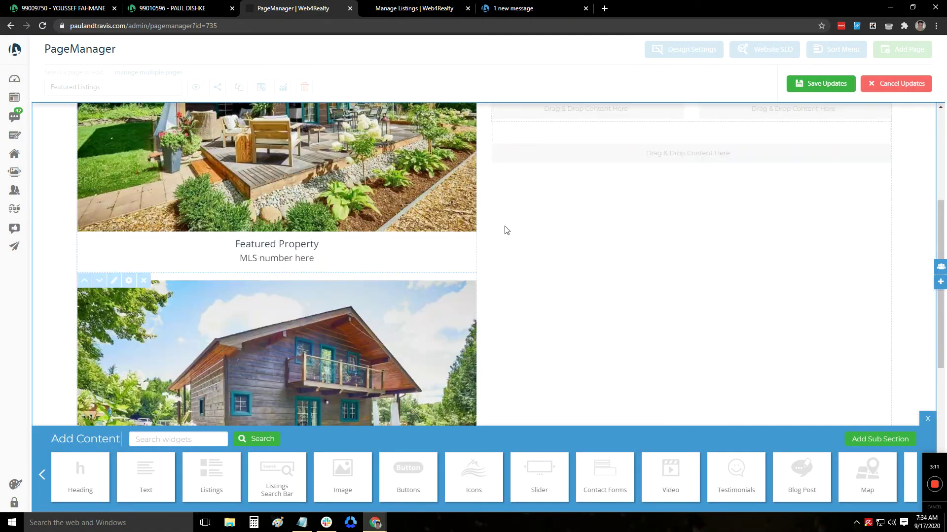
pyautogui.click(144, 280)
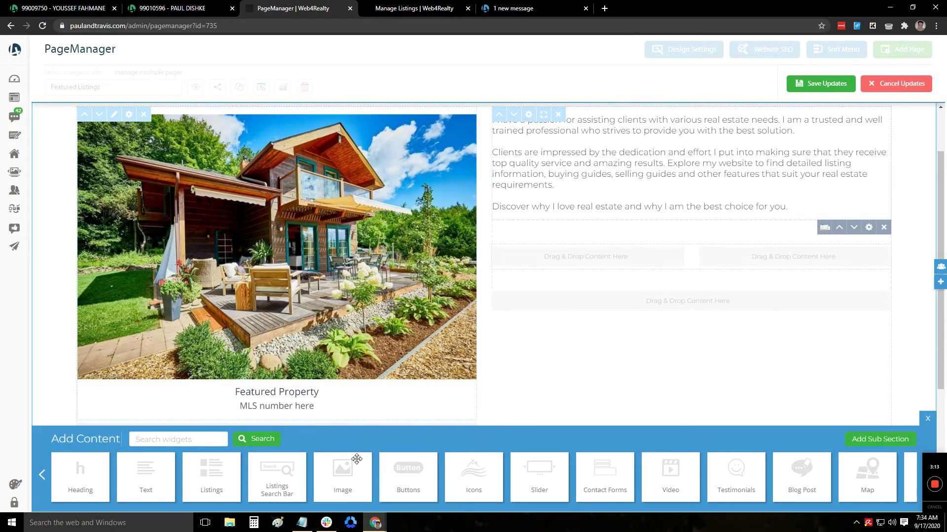
# Step: Place an image with the chalet photo 276273-7-o.jpg beneath the description text
pyautogui.moveTo(354, 458); pyautogui.dragTo(637, 258)
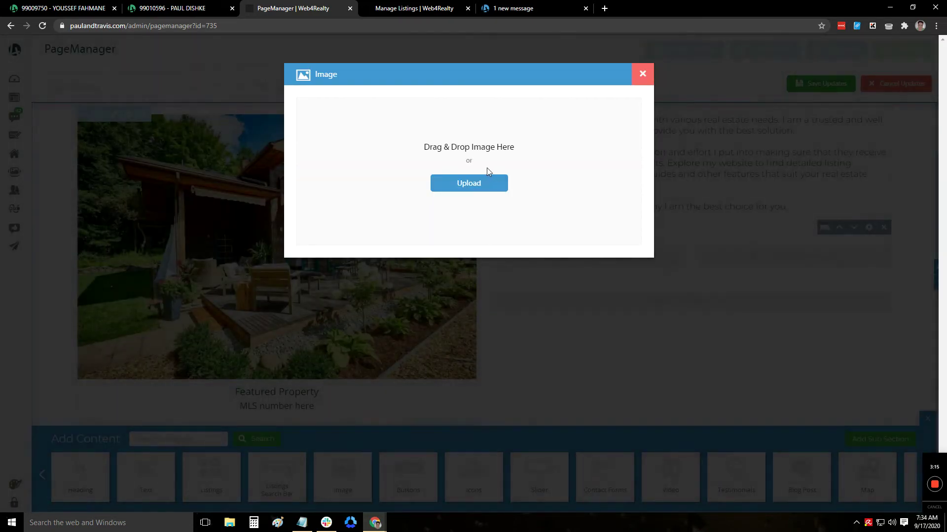
pyautogui.click(478, 188)
pyautogui.scroll(-5, 231, 157)
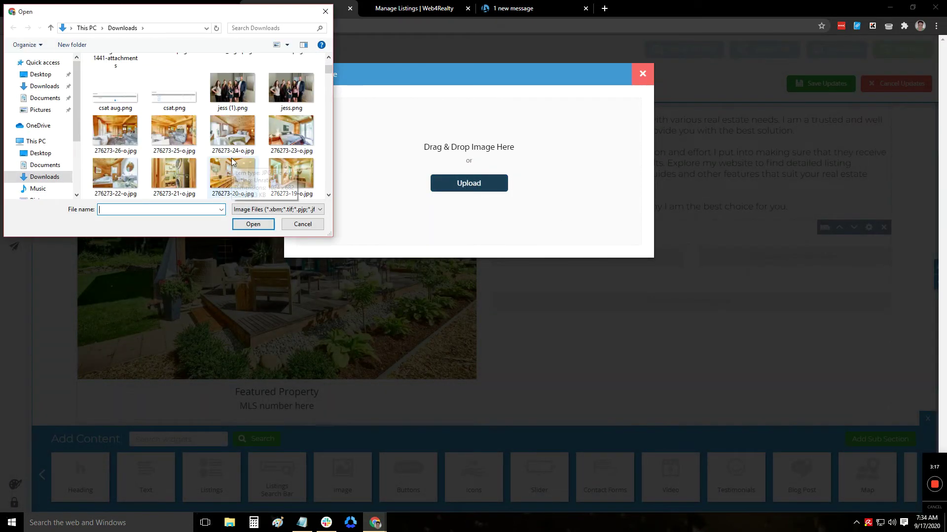
pyautogui.scroll(2, 230, 132)
pyautogui.click(244, 119)
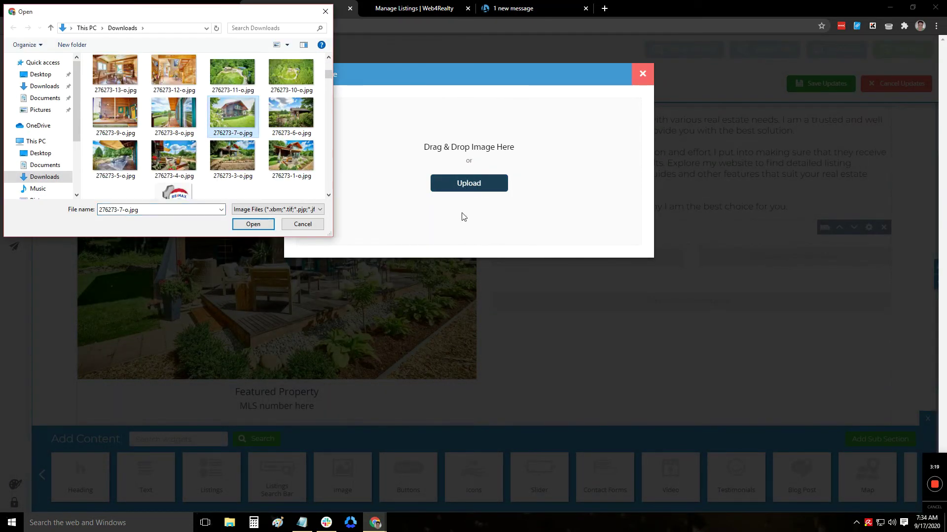
pyautogui.click(486, 186)
pyautogui.click(252, 224)
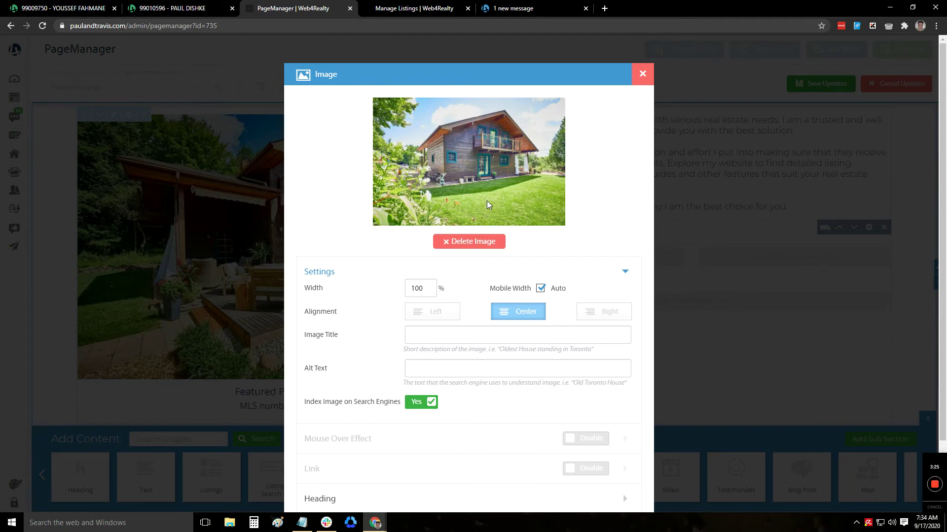
pyautogui.scroll(-2, 487, 200)
pyautogui.click(616, 493)
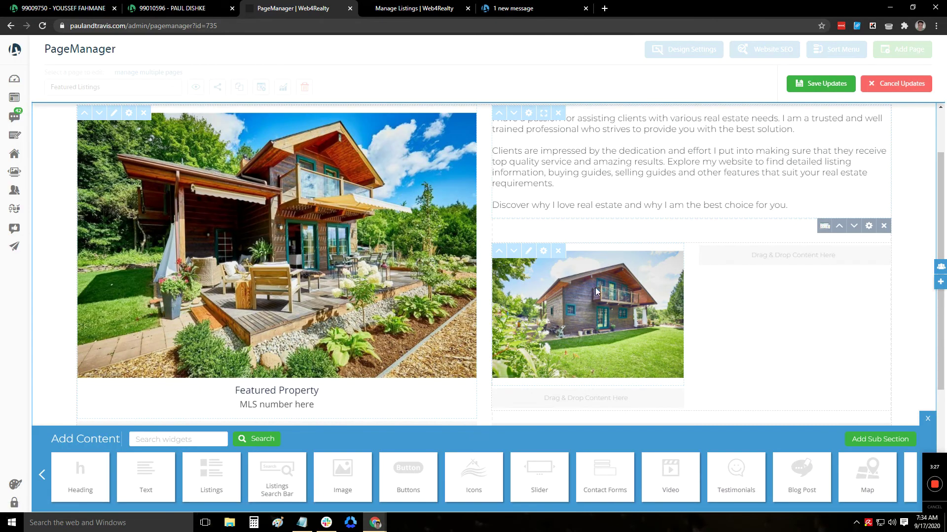
# Step: Place a second image with the aerial photo 276273-11-o.jpg beside the chalet photo
pyautogui.moveTo(355, 486); pyautogui.dragTo(774, 280)
pyautogui.click(490, 185)
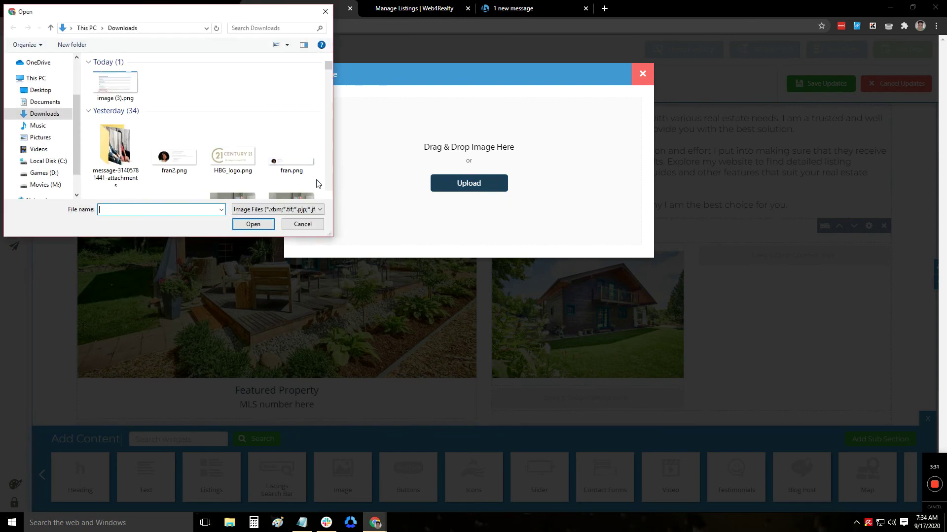
pyautogui.scroll(-5, 227, 184)
pyautogui.click(232, 178)
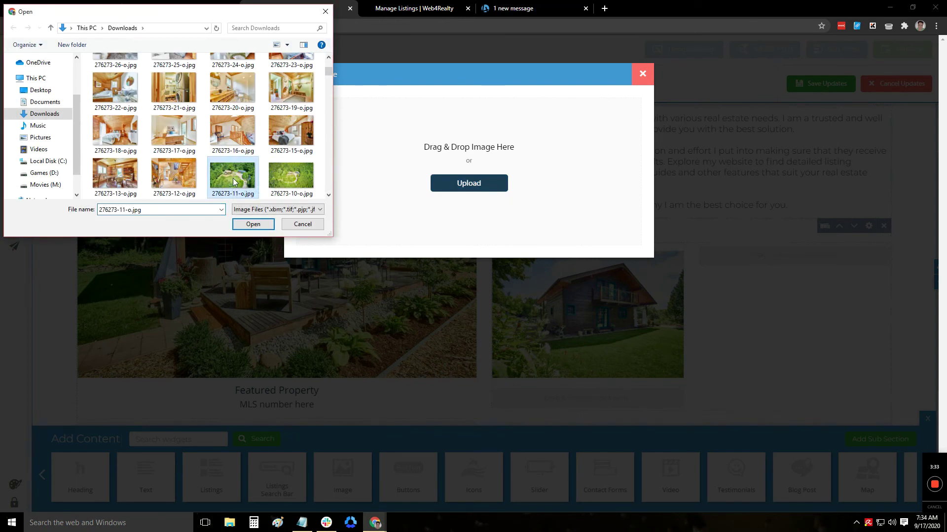
pyautogui.click(252, 224)
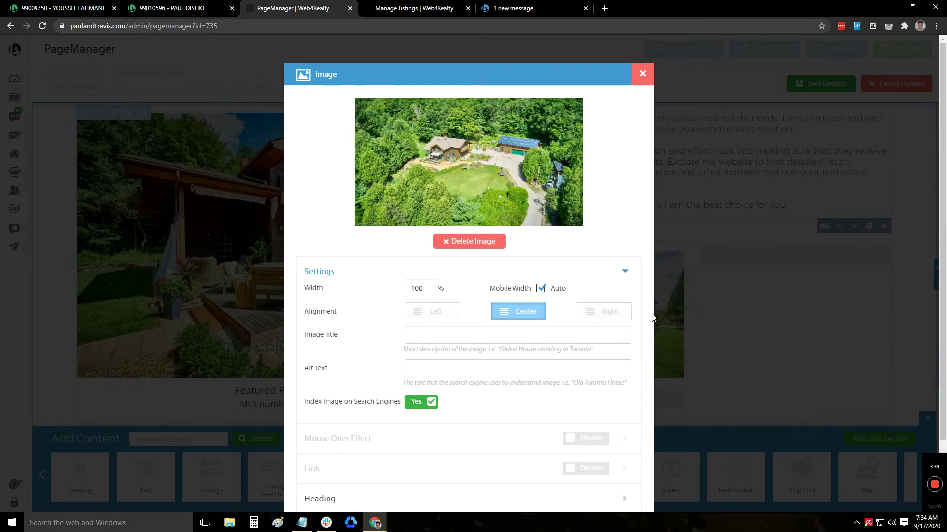
pyautogui.scroll(-2, 607, 462)
pyautogui.click(610, 493)
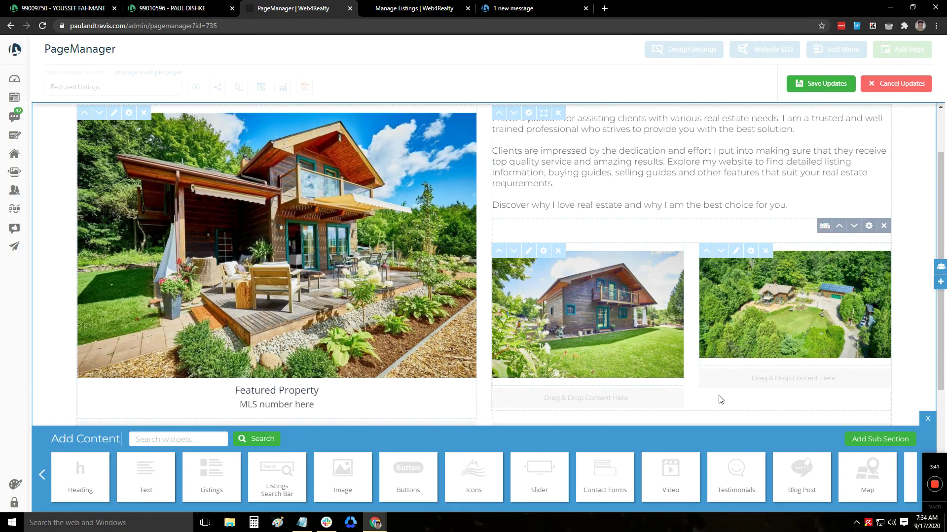
# Step: Finish the section and save the page updates
pyautogui.scroll(2, 232, 254)
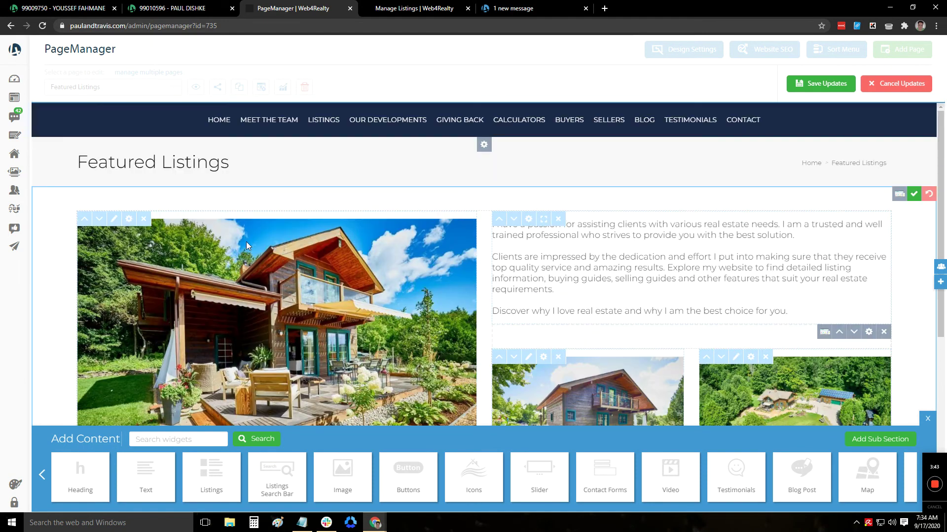
pyautogui.click(914, 194)
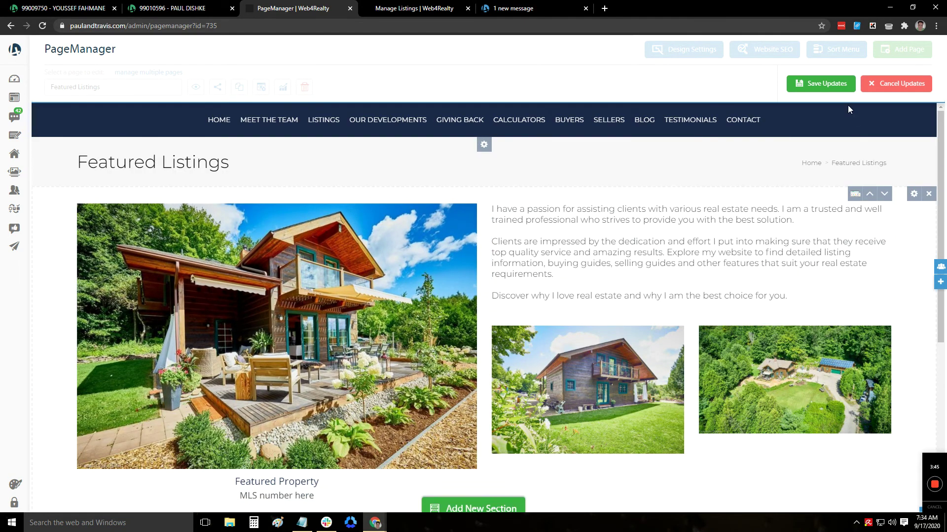
pyautogui.click(837, 92)
pyautogui.scroll(-3, 535, 257)
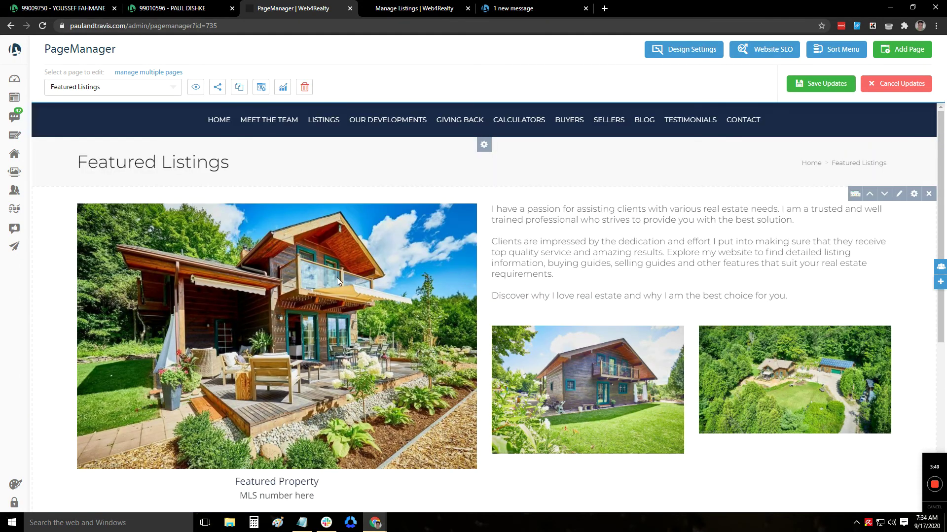
# Step: Change the main photo's Featured Property heading position to Above Image and apply it
pyautogui.click(899, 195)
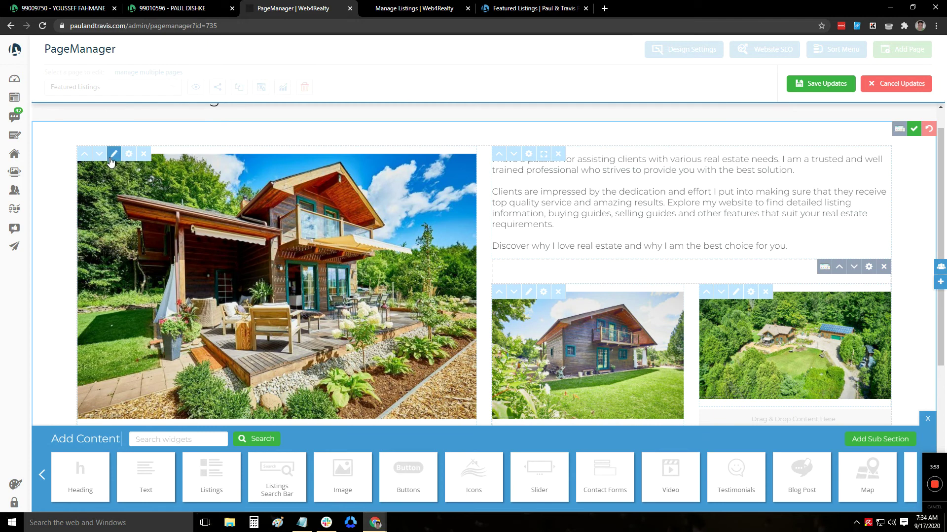
pyautogui.click(112, 156)
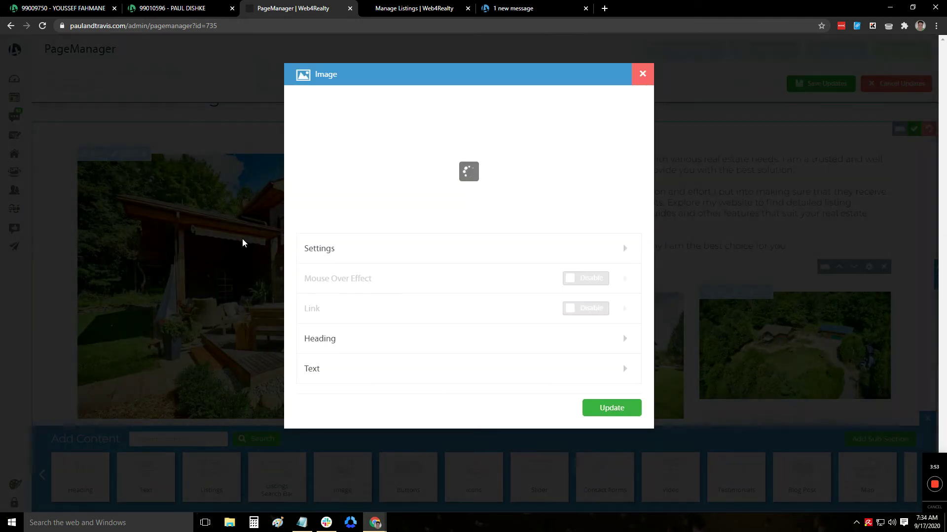
pyautogui.click(624, 388)
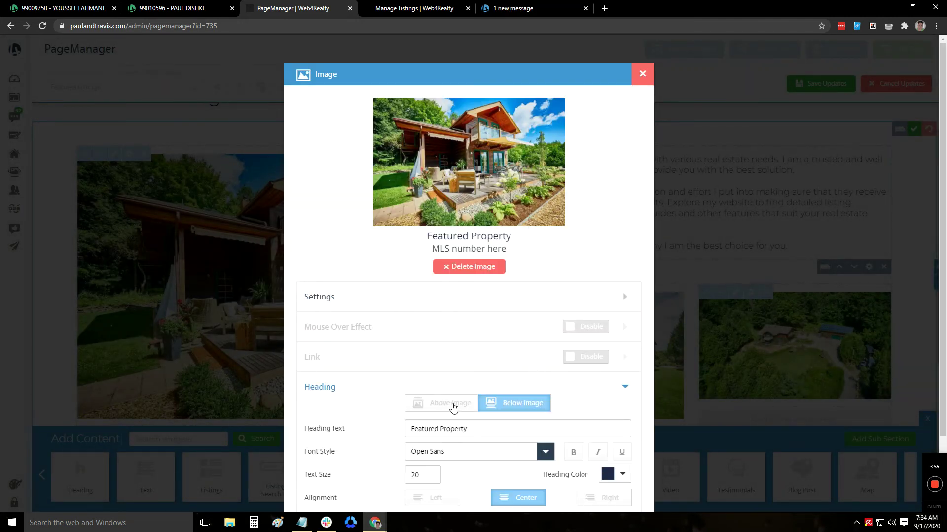
pyautogui.click(434, 403)
pyautogui.scroll(-2, 557, 455)
pyautogui.click(609, 496)
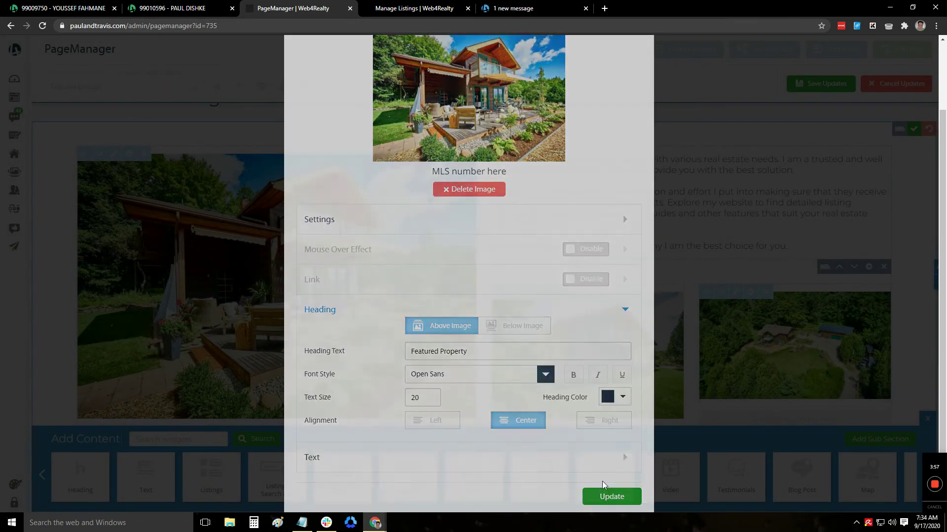
pyautogui.scroll(-4, 312, 229)
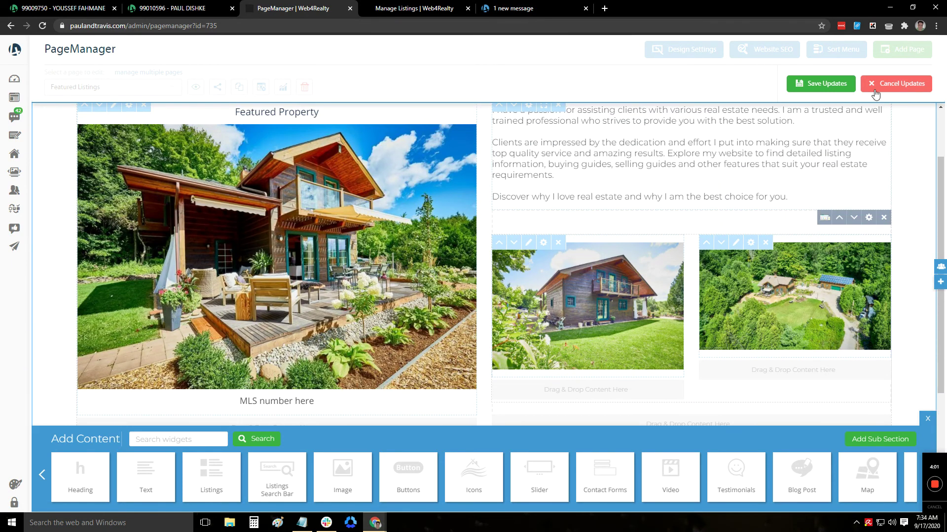
# Step: Save updates, check the live Featured Listings page, then reopen its section for editing
pyautogui.click(833, 84)
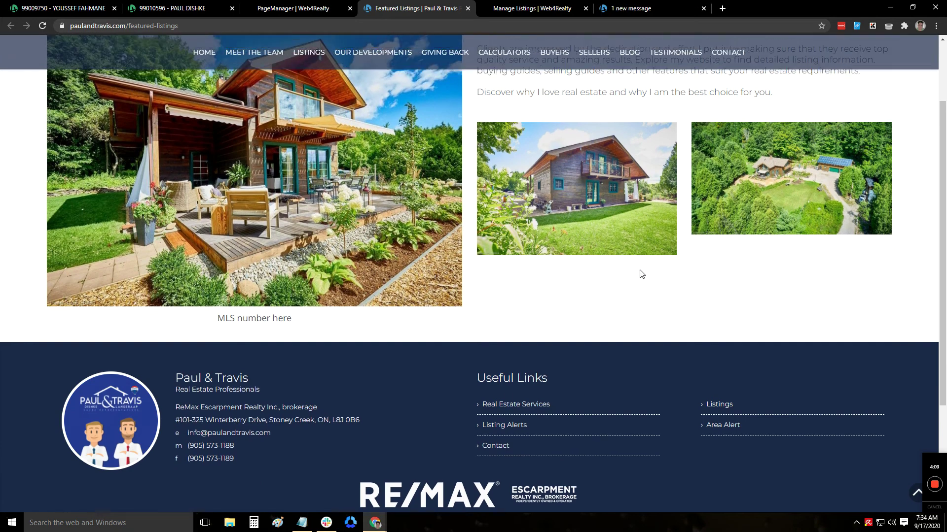
pyautogui.scroll(3, 342, 241)
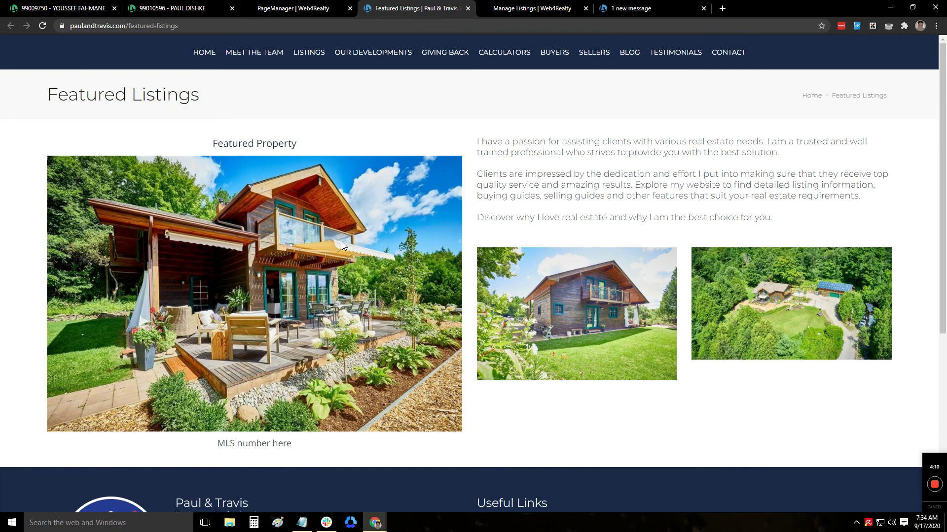
pyautogui.click(305, 7)
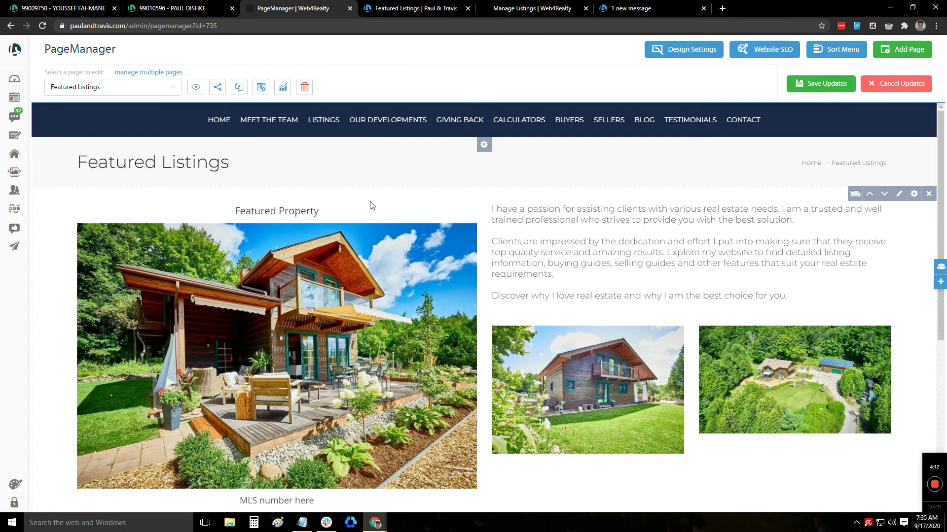
pyautogui.click(860, 194)
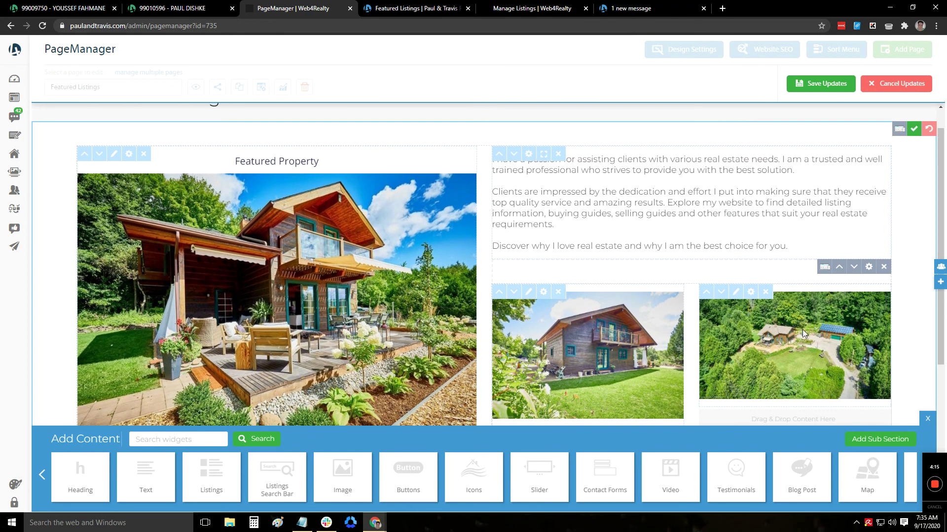
pyautogui.scroll(-2, 803, 324)
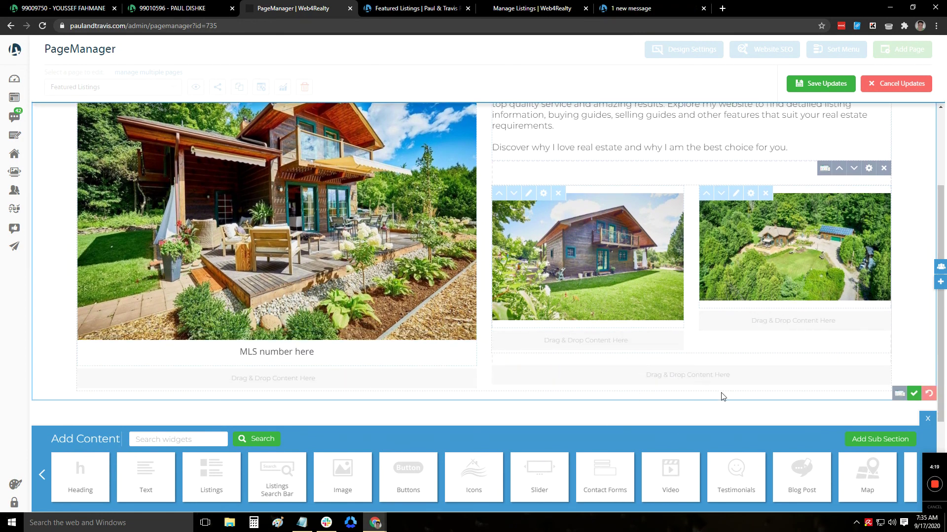
pyautogui.scroll(1, 723, 394)
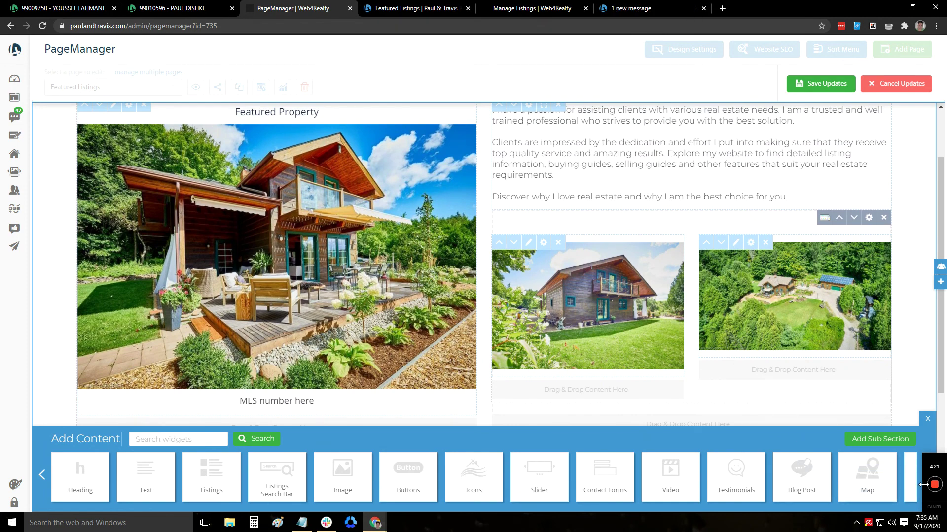